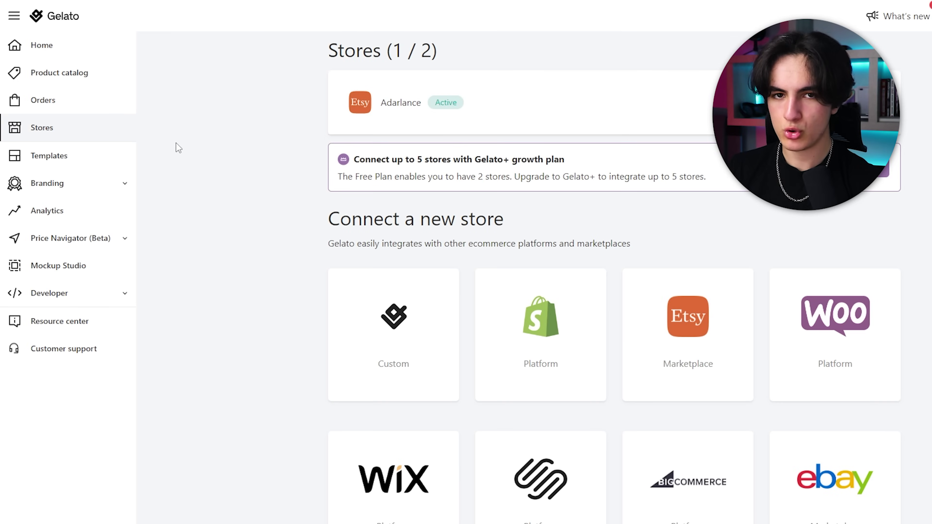
Step: Add a new product from the Video sweatshirt template to the connected Etsy store
click(79, 160)
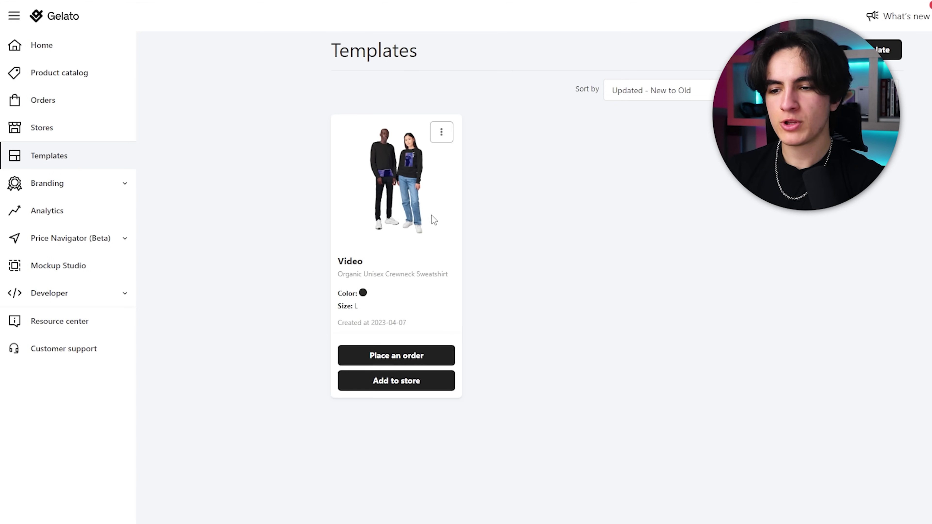
click(400, 382)
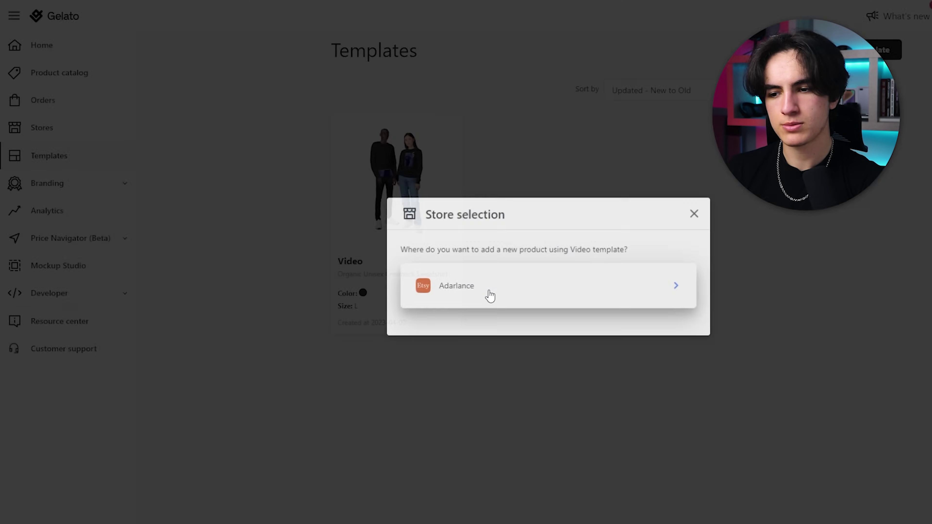
click(490, 296)
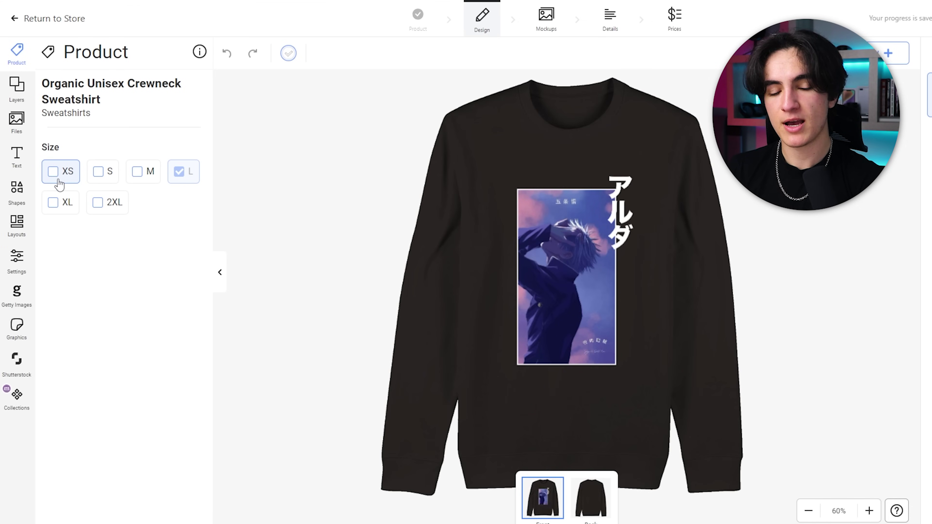
Step: Add sizes XS, S, M, XL and 2XL to the crewneck sweatshirt and continue to the mockups
click(75, 181)
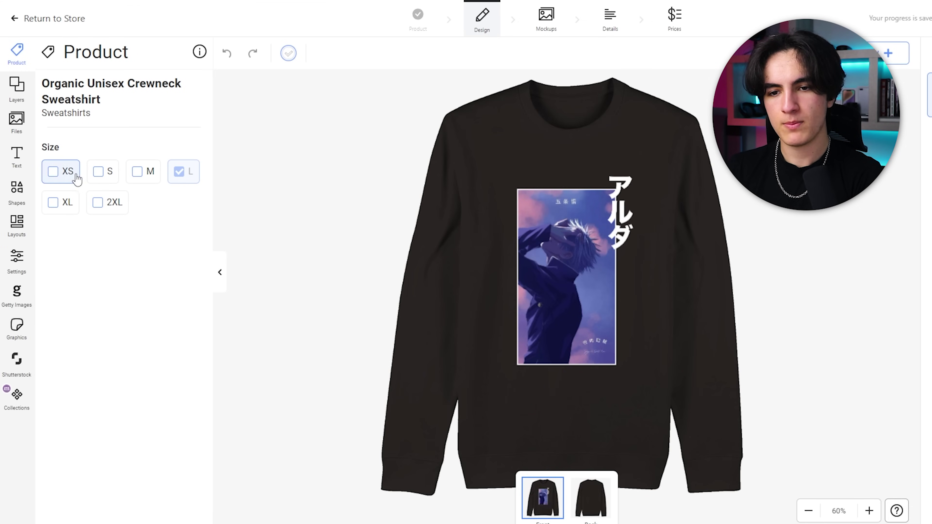
click(118, 185)
click(130, 180)
click(59, 203)
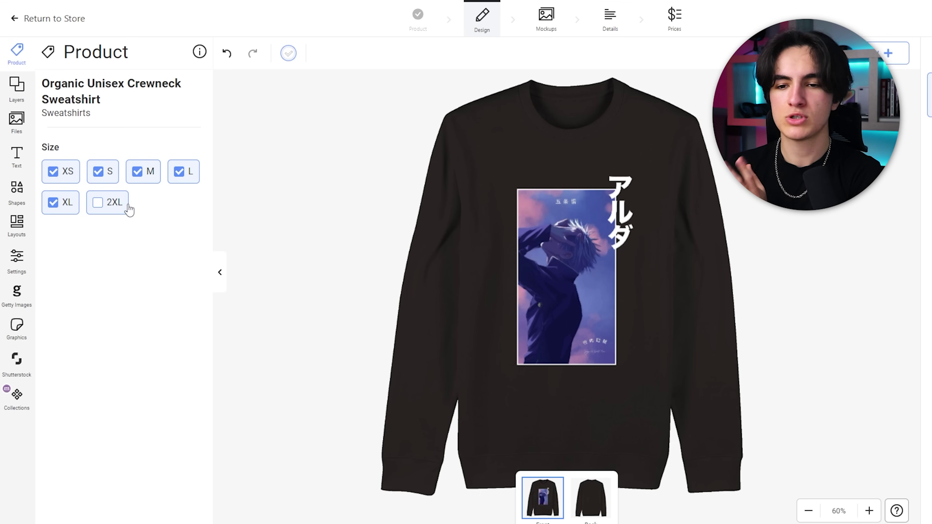
click(108, 204)
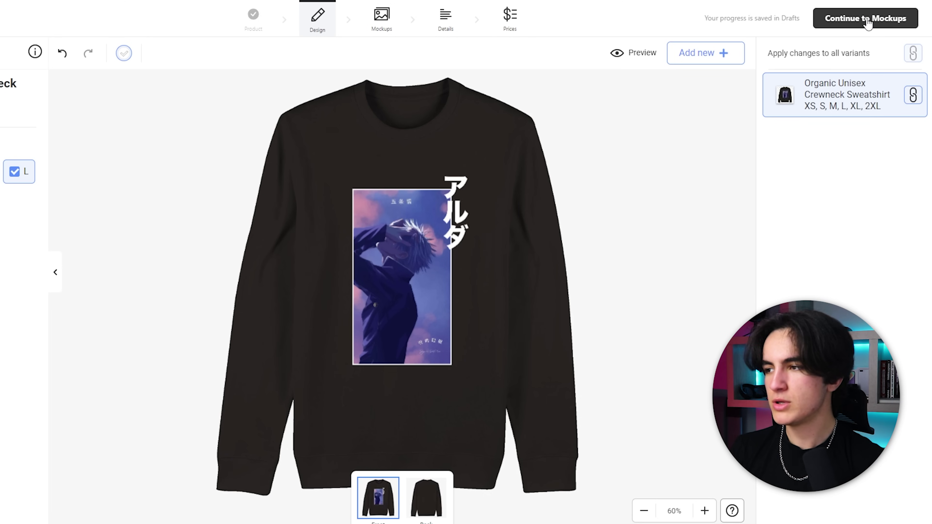
click(867, 20)
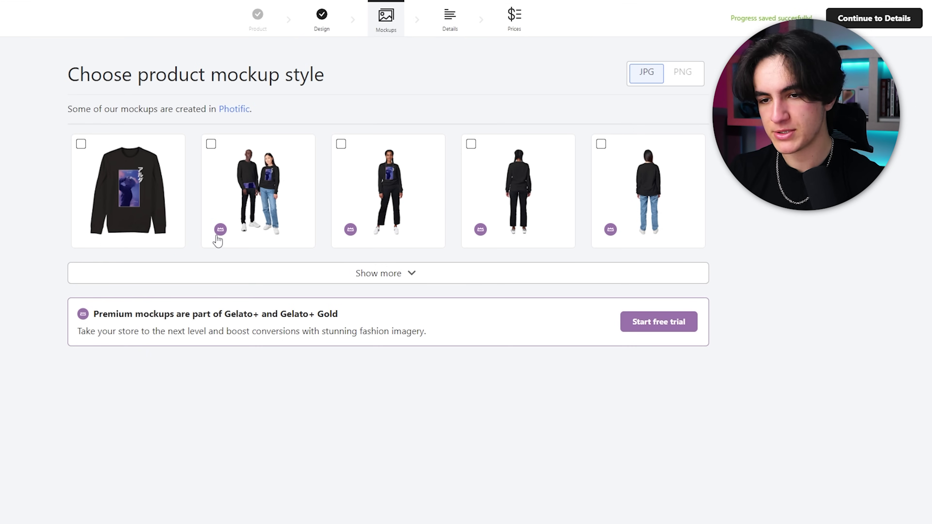
Step: Select the flat front mockup plus the close-up front and back model mockups that are free to use
click(81, 145)
click(371, 273)
scroll(385, 310, down, 5)
scroll(511, 290, up, 2)
click(468, 277)
scroll(642, 341, up, 3)
scroll(642, 342, down, 2)
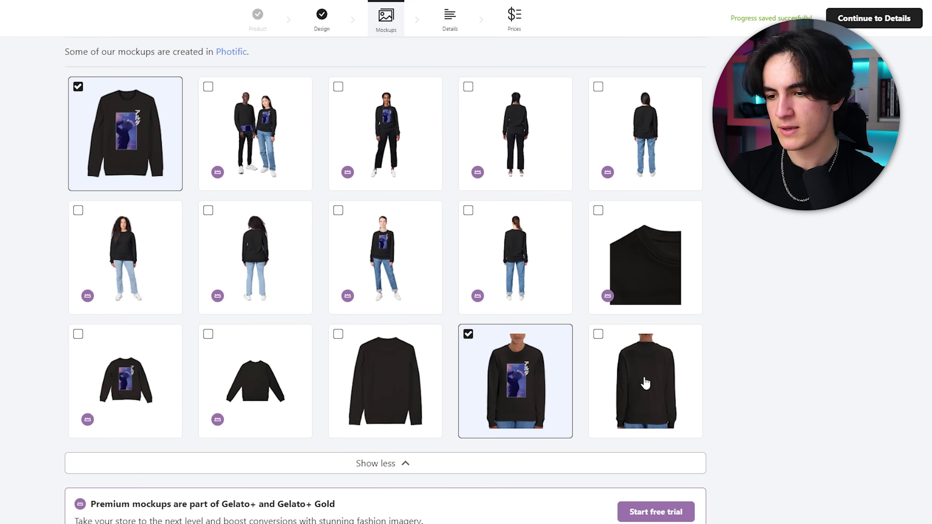
click(602, 335)
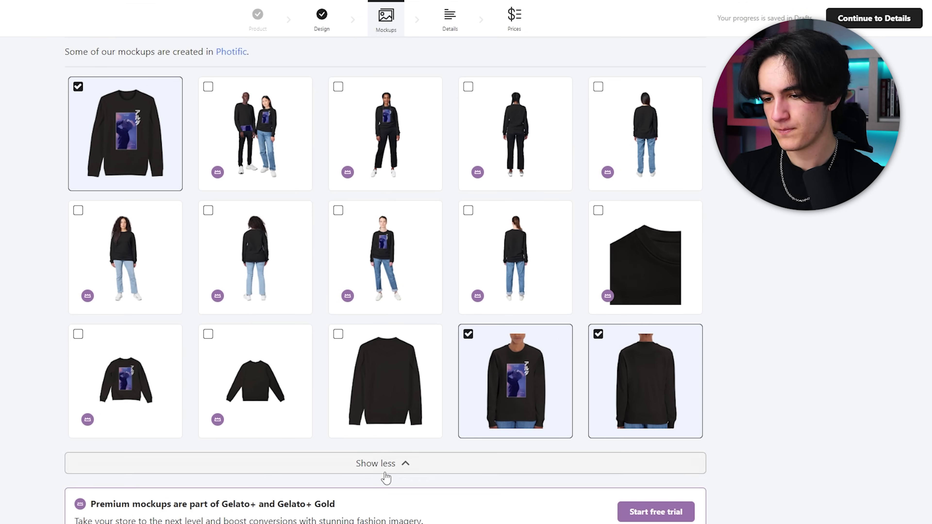
Step: Collapse the mockup list, review the mockups chosen for the store and continue to the product details
click(382, 463)
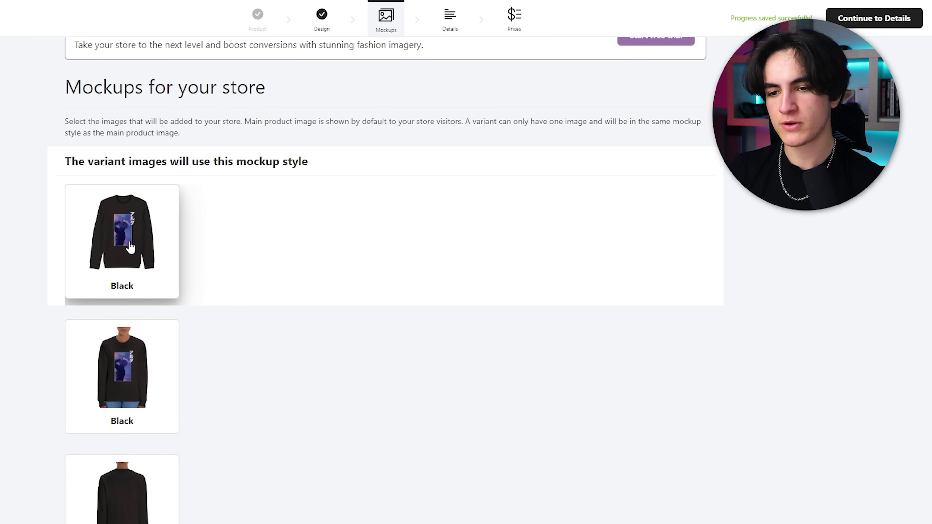
scroll(132, 245, down, 3)
scroll(147, 257, up, 10)
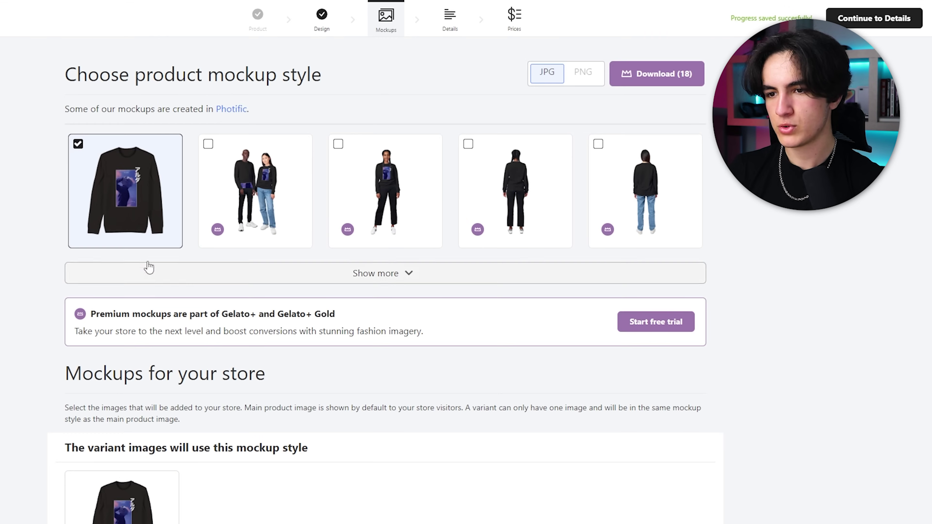
click(875, 18)
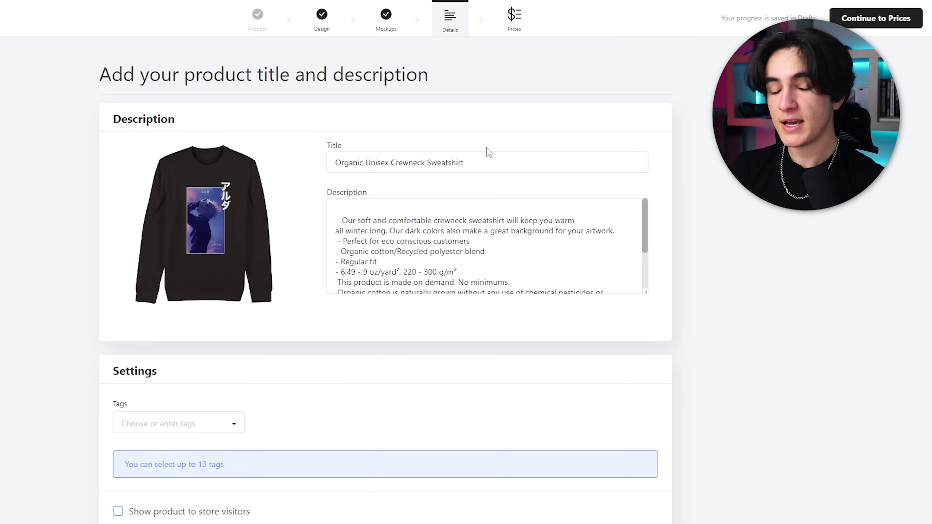
Step: Examine the default product title and read through the full description text
drag(496, 155, 318, 163)
drag(471, 241, 336, 208)
drag(459, 171, 327, 162)
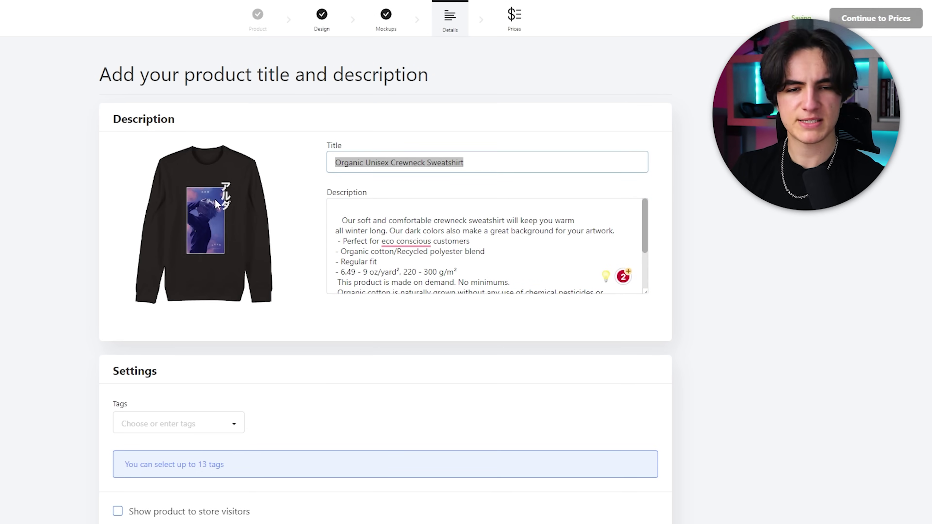
scroll(330, 250, down, 5)
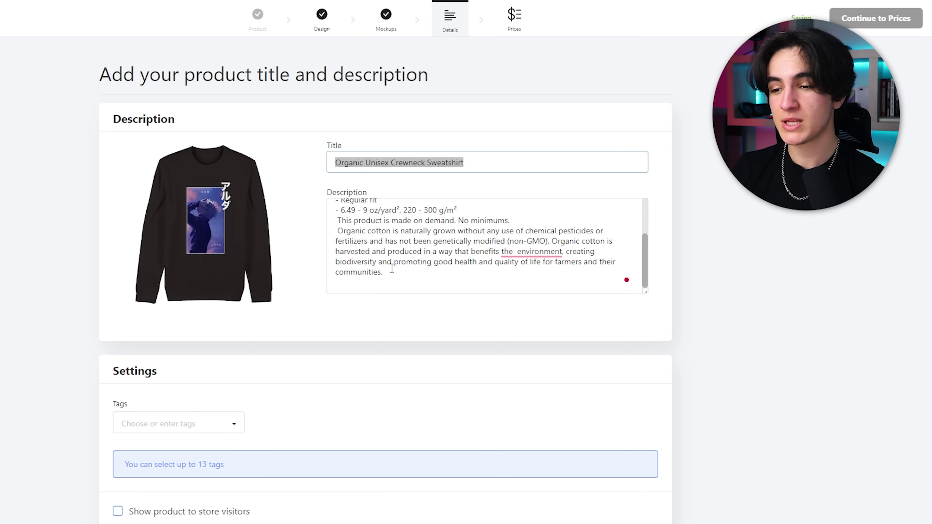
scroll(361, 237, up, 5)
scroll(367, 250, down, 2)
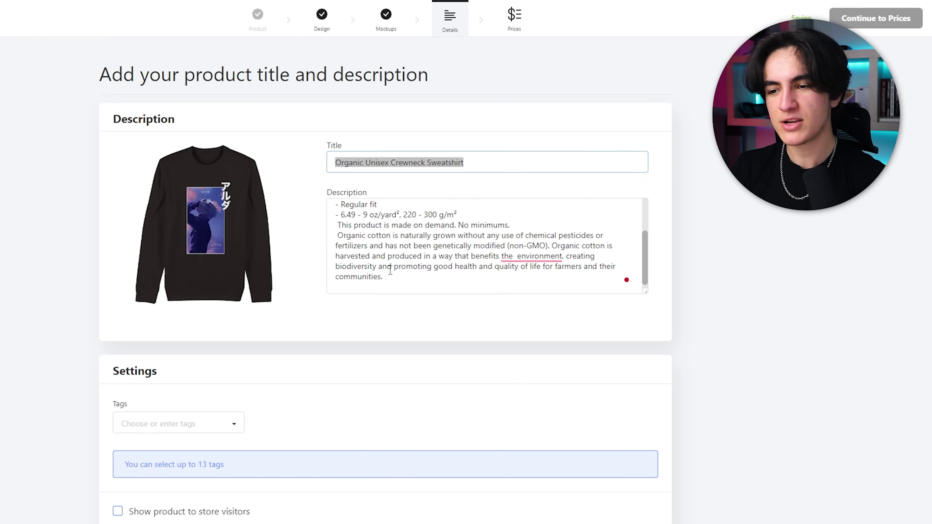
click(393, 268)
scroll(514, 257, up, 3)
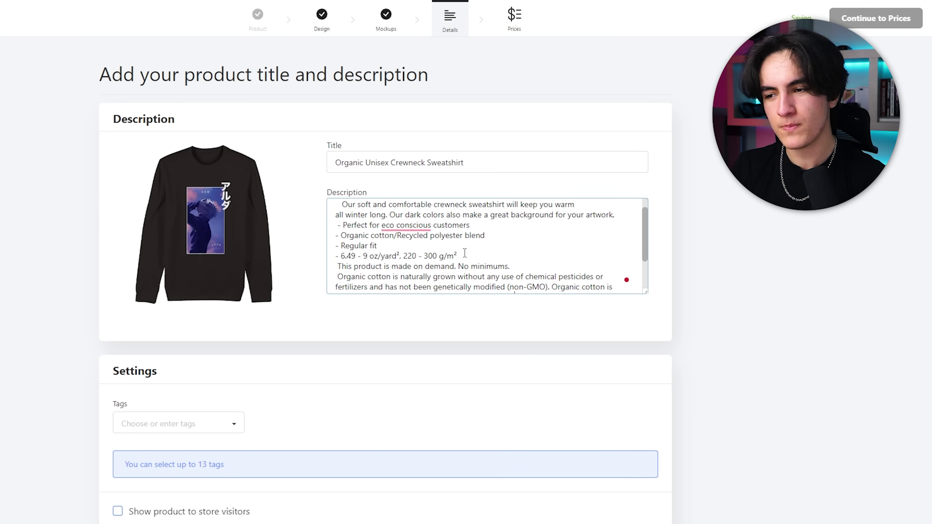
click(411, 318)
scroll(422, 243, down, 3)
scroll(422, 243, up, 3)
scroll(166, 309, down, 3)
Step: Set the product to be shown to store visitors and check the listing charge noted for it
click(166, 309)
scroll(150, 348, down, 2)
scroll(150, 349, down, 3)
click(285, 298)
scroll(115, 273, down, 1)
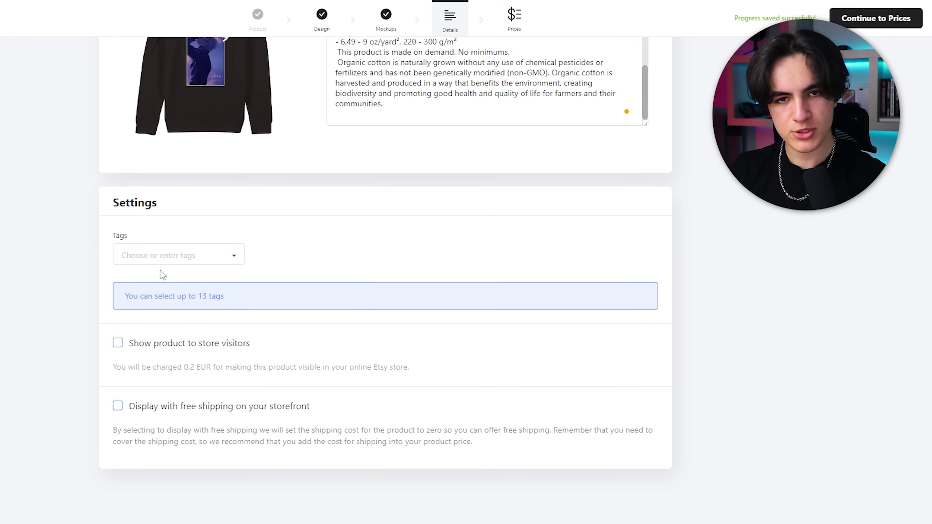
click(127, 344)
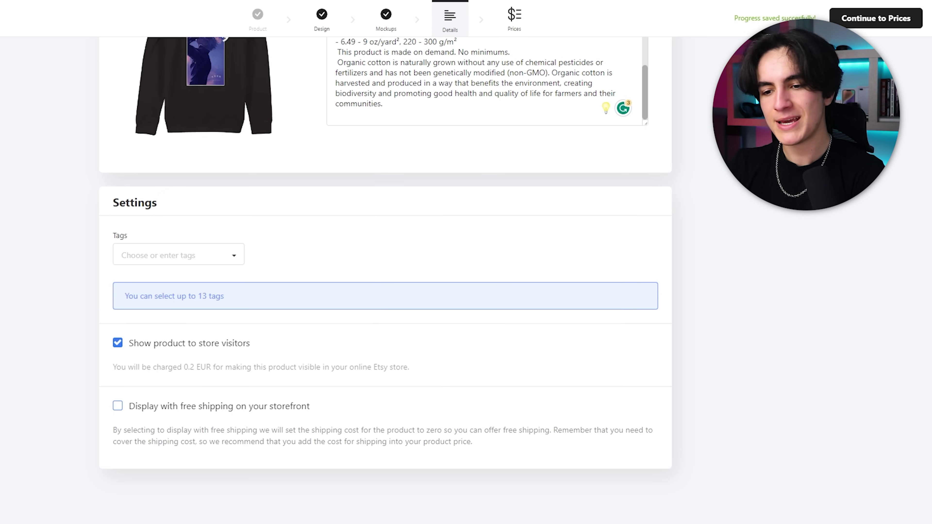
click(119, 344)
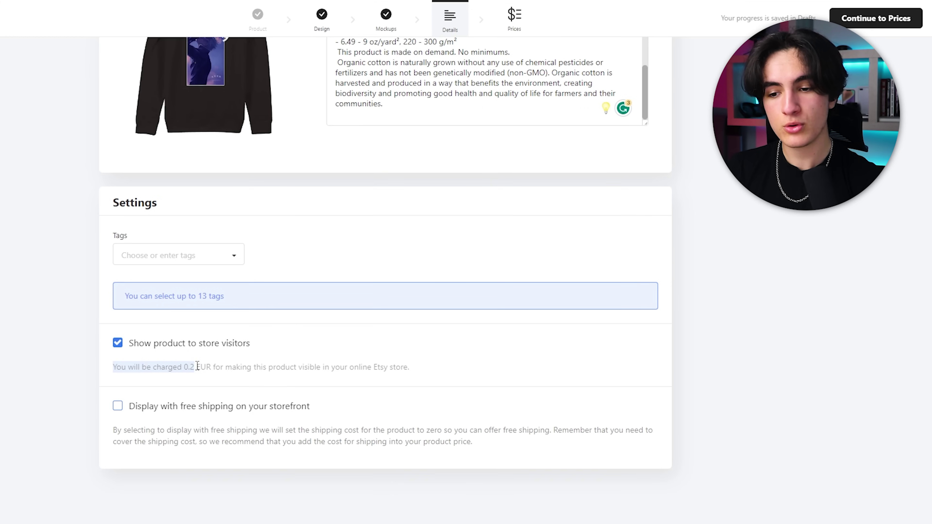
click(228, 368)
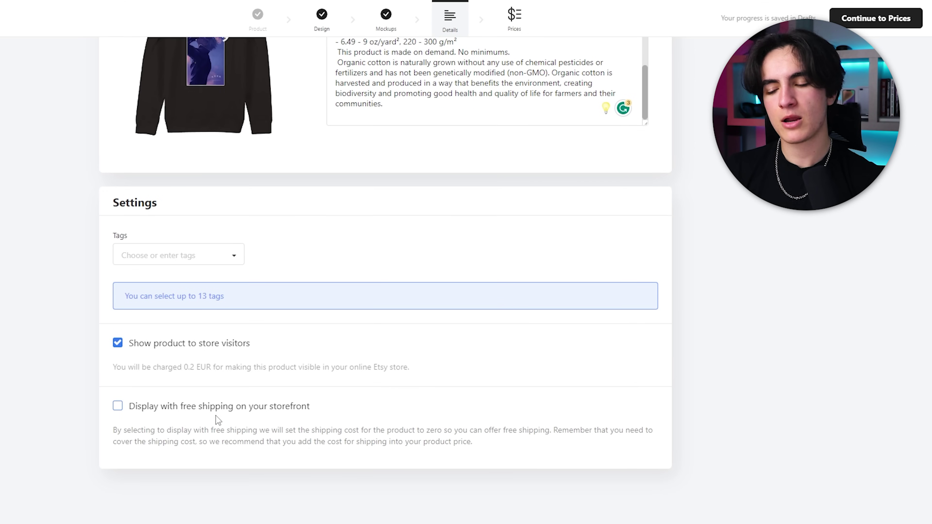
Step: Turn on free shipping display for the storefront and continue to the price setup
click(117, 405)
scroll(337, 353, up, 5)
click(880, 19)
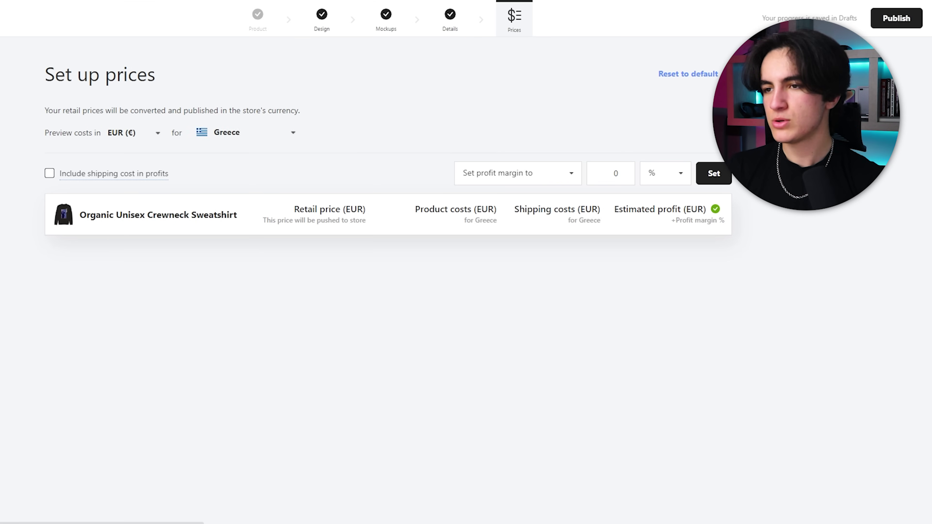
Step: Set the retail price of the Black - XS variant to 39.99 EUR
scroll(385, 279, down, 1)
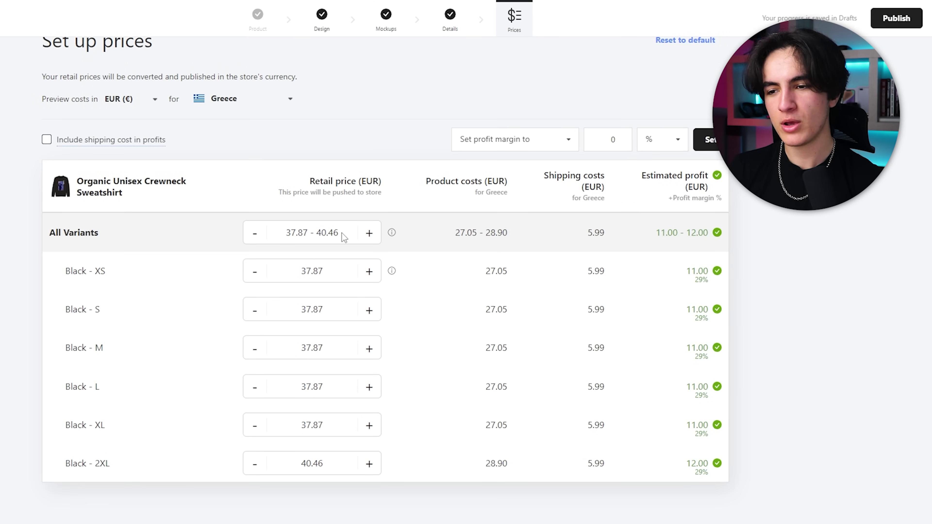
click(292, 271)
text(39.99)
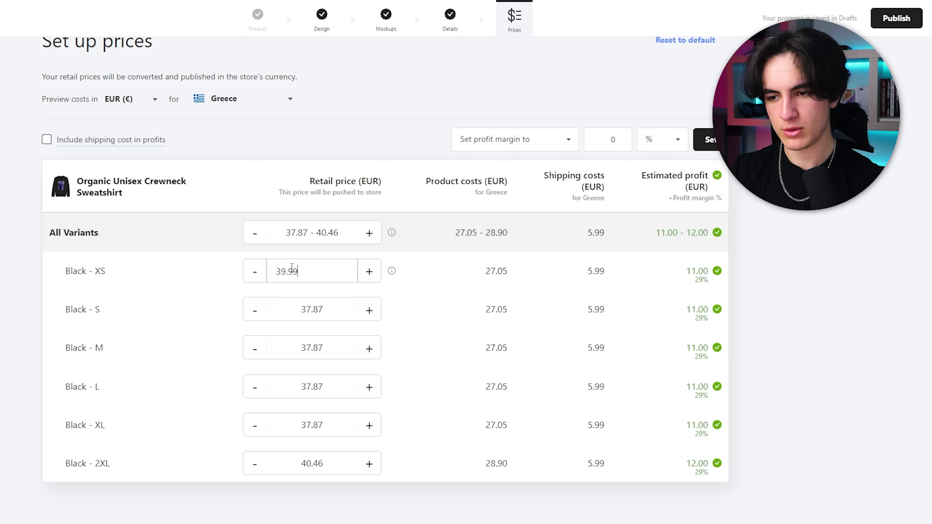
click(421, 261)
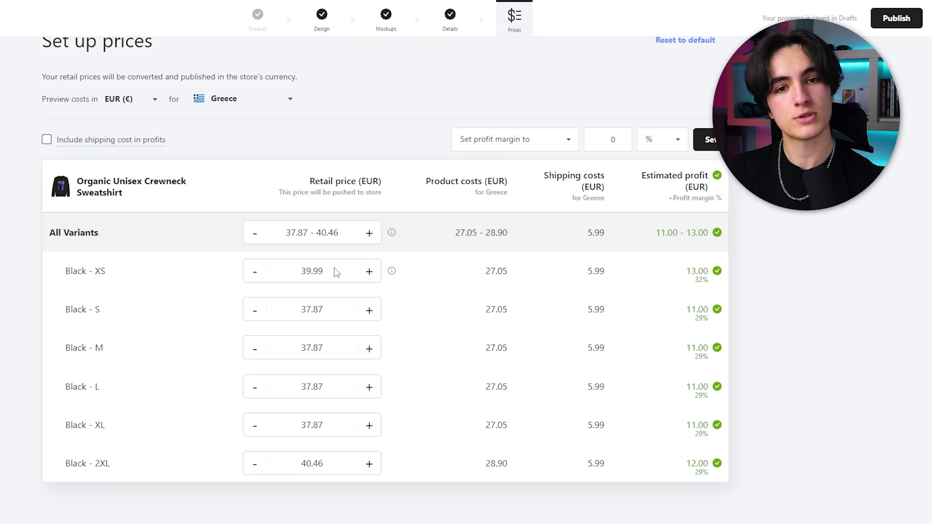
Step: Check the product costs, previewing them for Turkey in Turkish lira (TRY)
drag(509, 233, 451, 246)
click(510, 237)
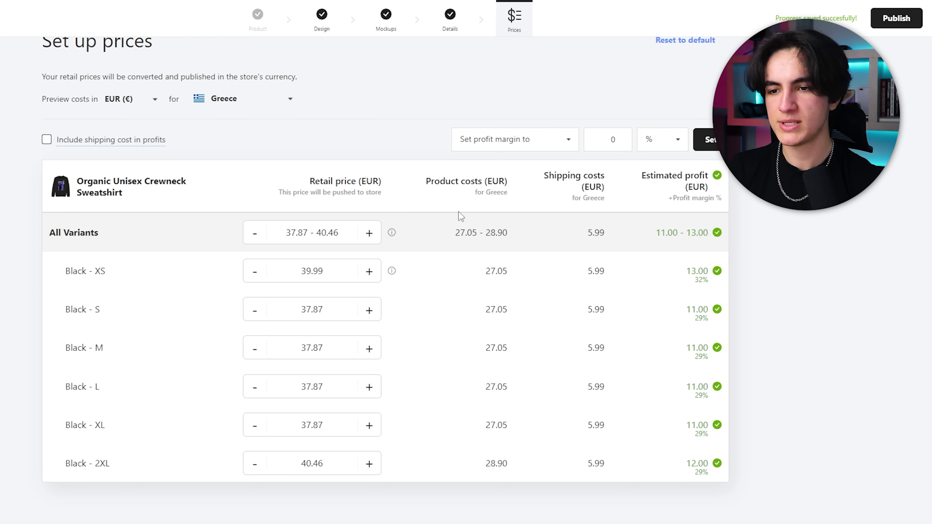
click(247, 99)
drag(298, 162, 301, 231)
click(256, 205)
click(128, 99)
drag(241, 121, 248, 209)
click(221, 221)
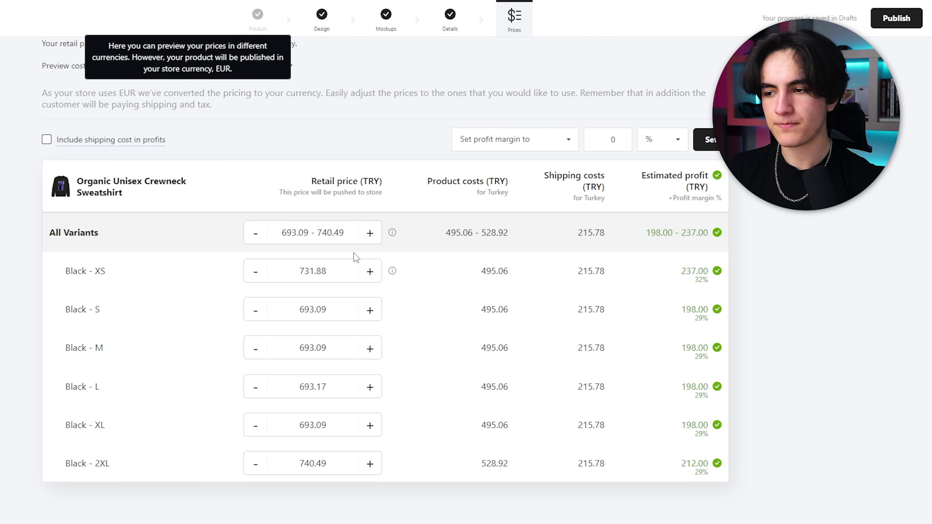
Step: Switch the cost preview back to EUR for Greece
scroll(451, 253, up, 2)
click(138, 126)
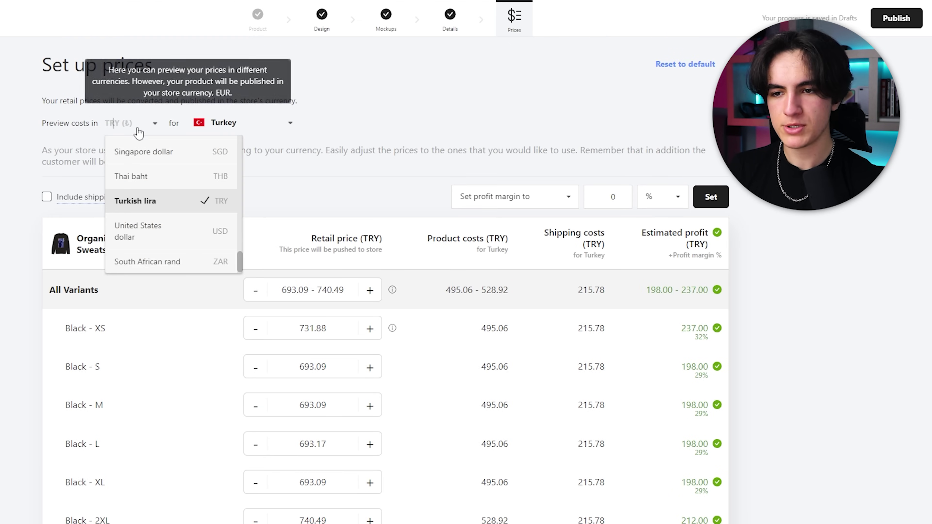
text(e)
click(220, 137)
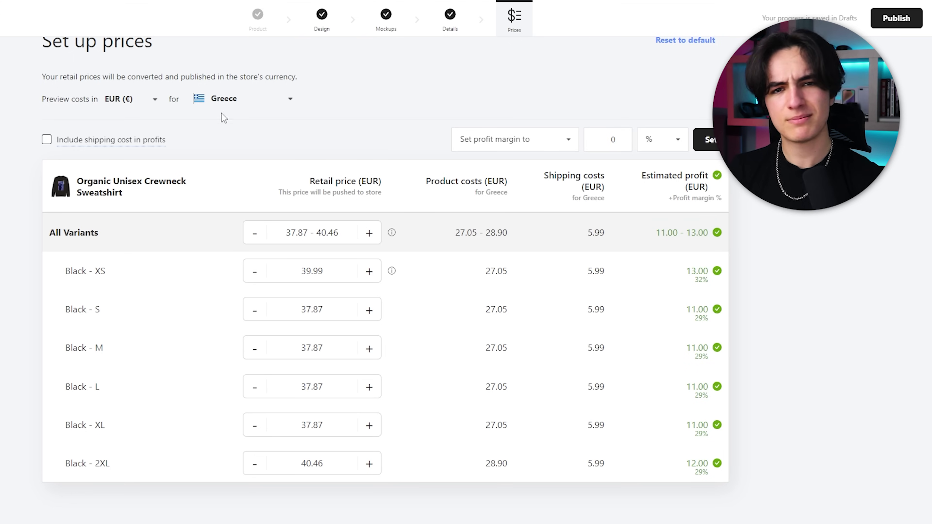
Step: Check the shipping costs for Greece and preview them for the United States for comparison
drag(616, 231, 582, 239)
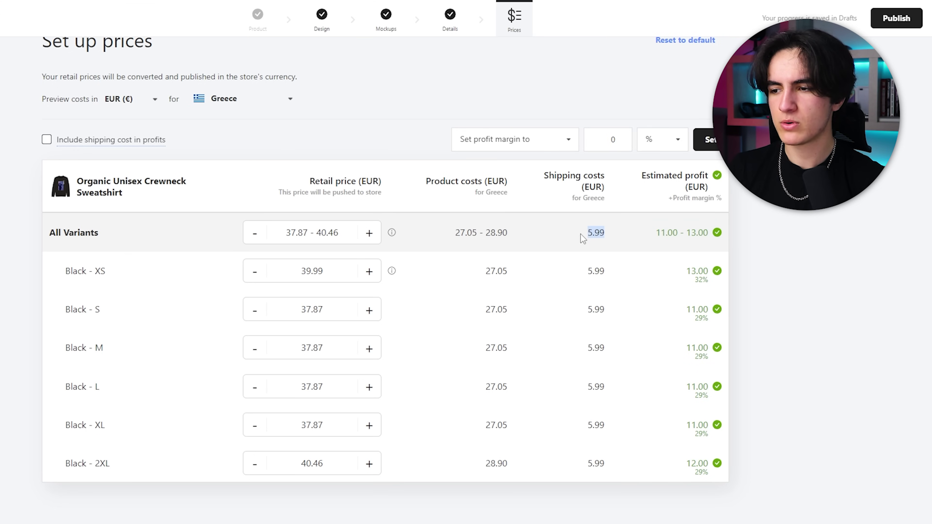
click(603, 230)
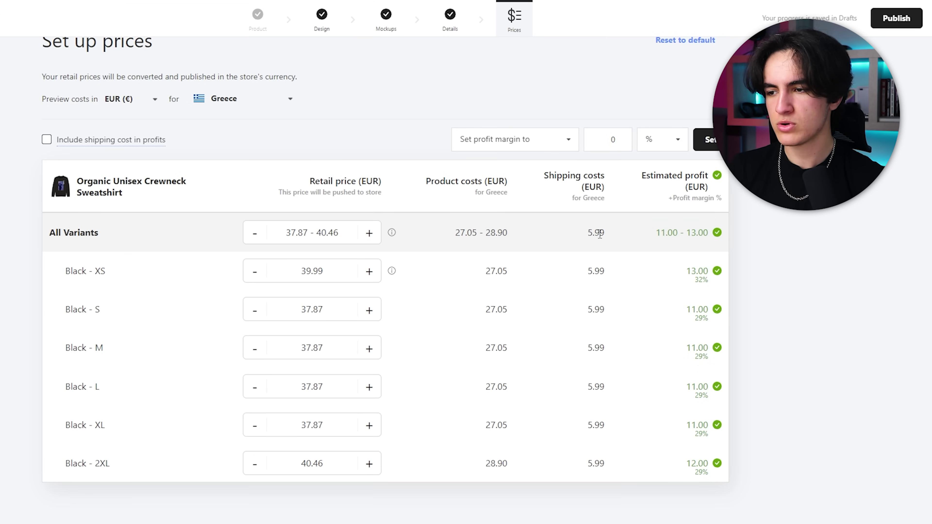
click(242, 98)
text(un)
click(270, 211)
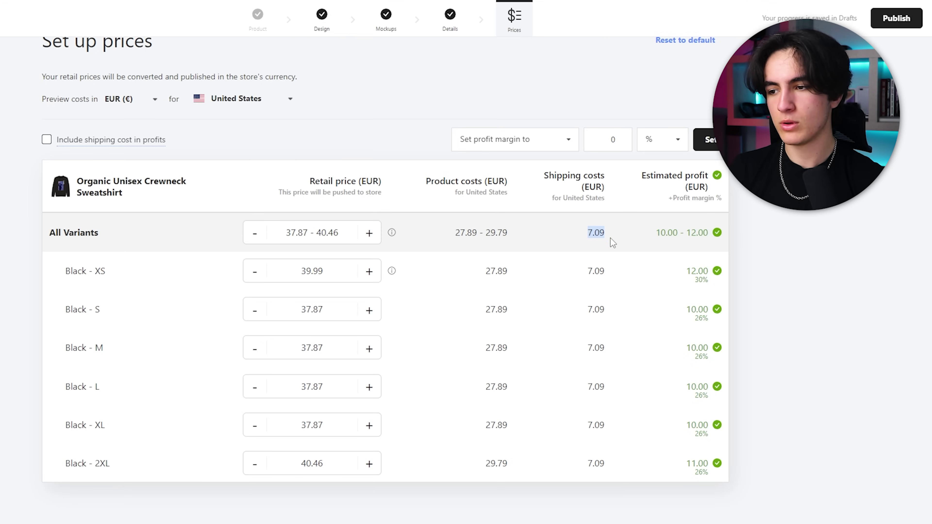
Step: Return the preview country to Greece and examine the product cost of the Black - XS variant
click(242, 98)
text(gree)
click(222, 120)
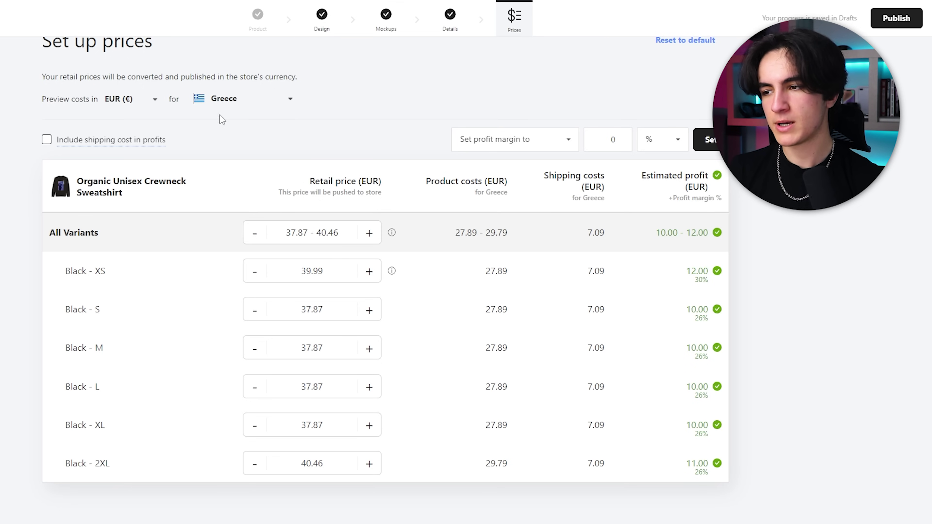
drag(426, 179, 527, 190)
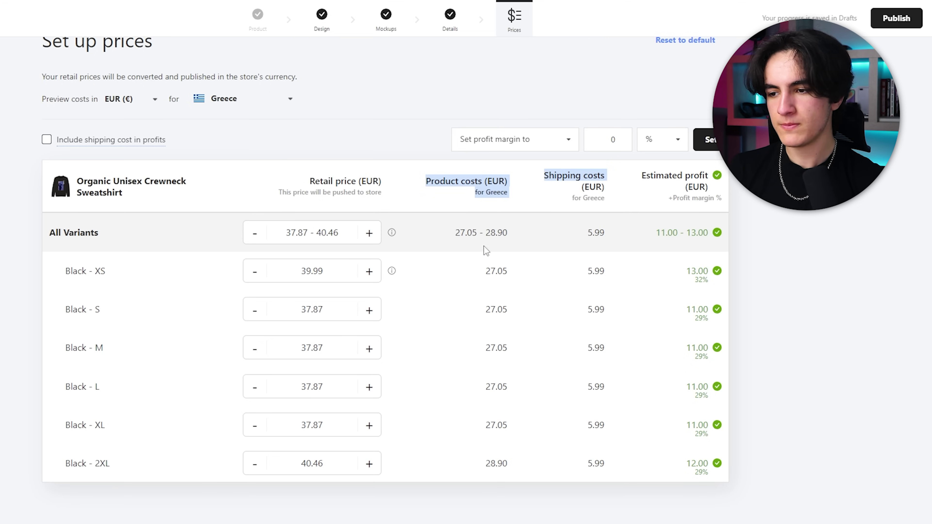
double_click(490, 272)
mouse_move(73, 192)
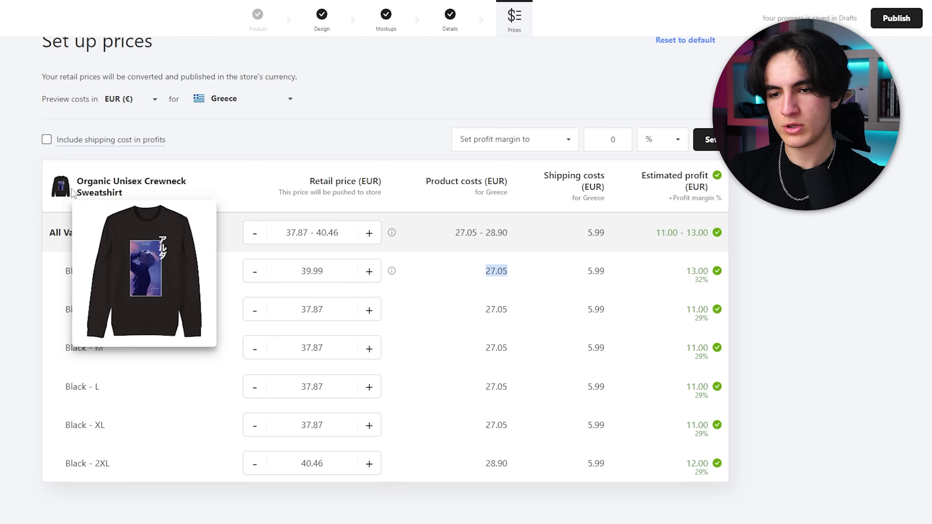
drag(485, 272, 504, 275)
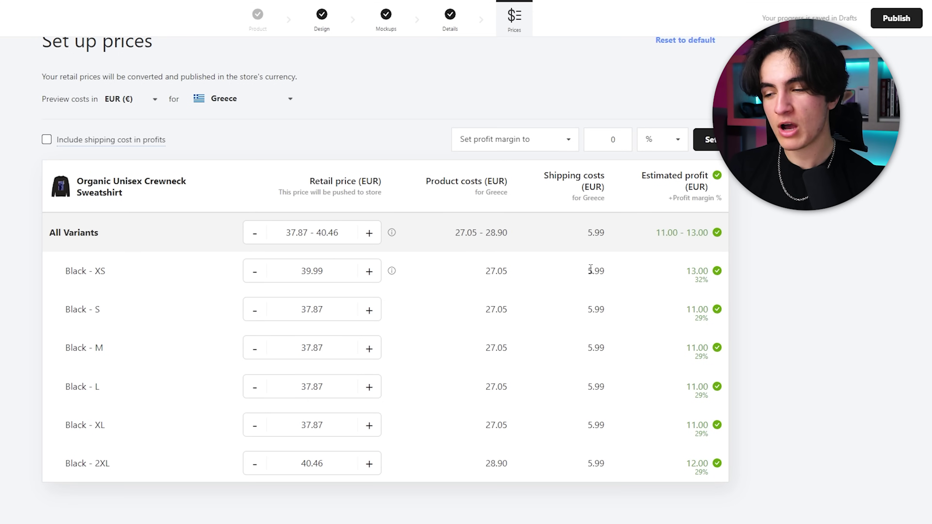
Step: Examine the estimated profit and profit margin of the Black - XS variant
click(706, 243)
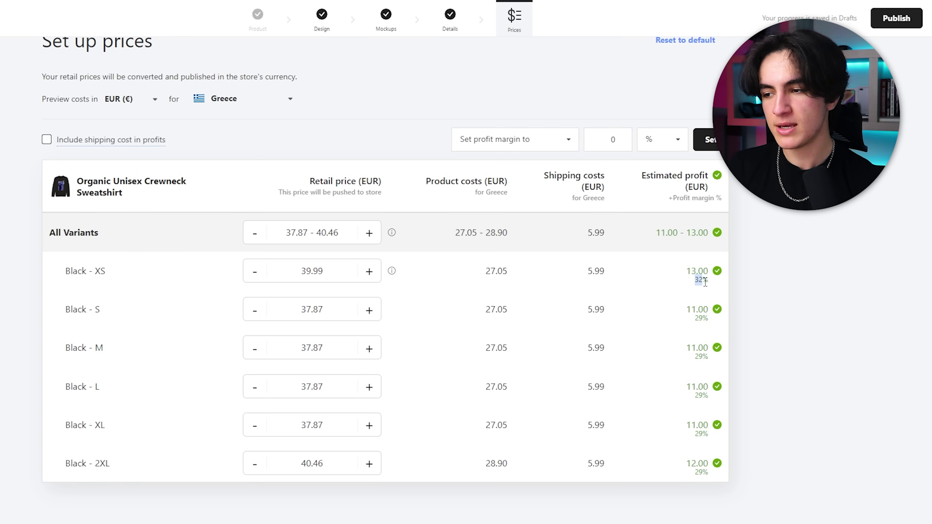
drag(684, 272, 709, 272)
click(707, 273)
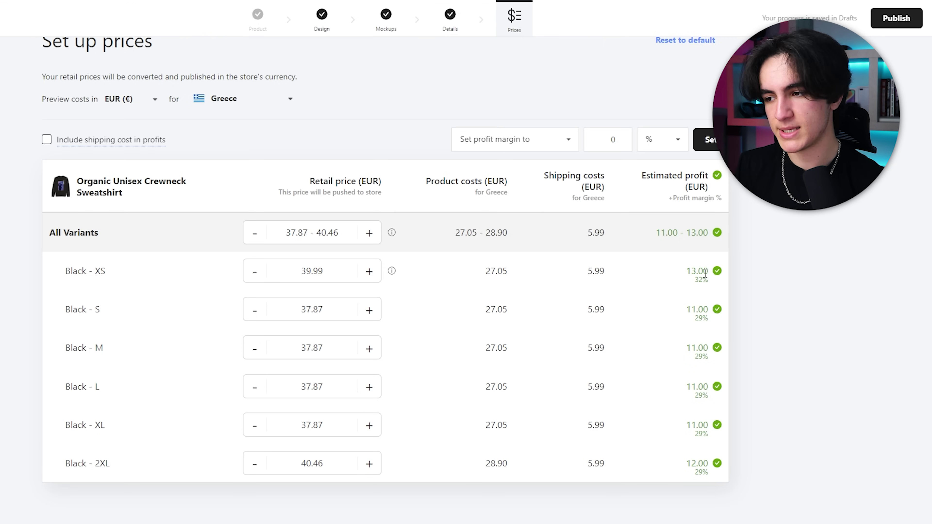
drag(708, 272, 690, 275)
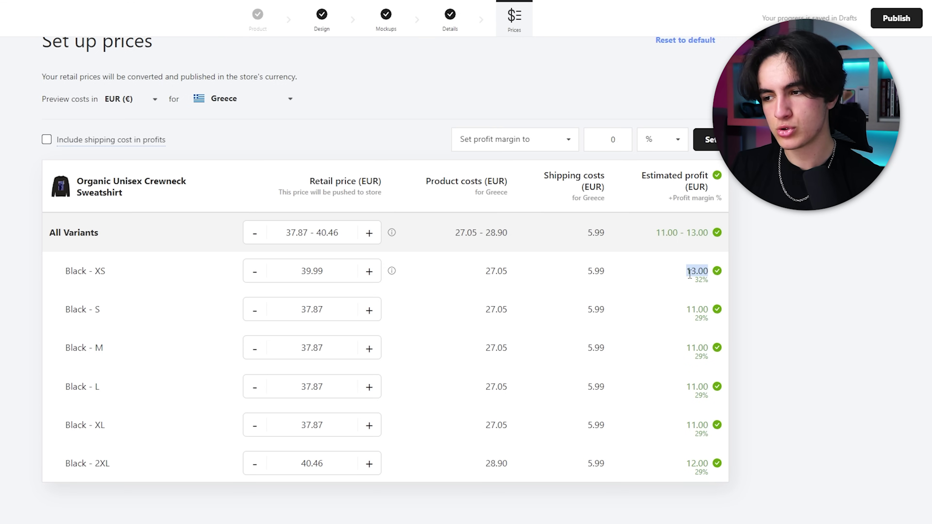
click(689, 275)
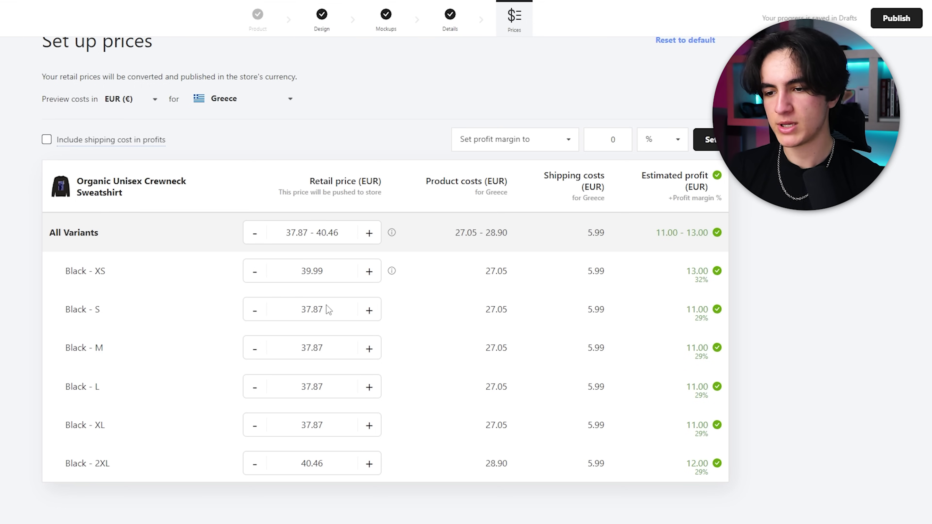
Step: Set the retail price of the Black - XS variant to 49.99 EUR and check its estimated profit
click(299, 271)
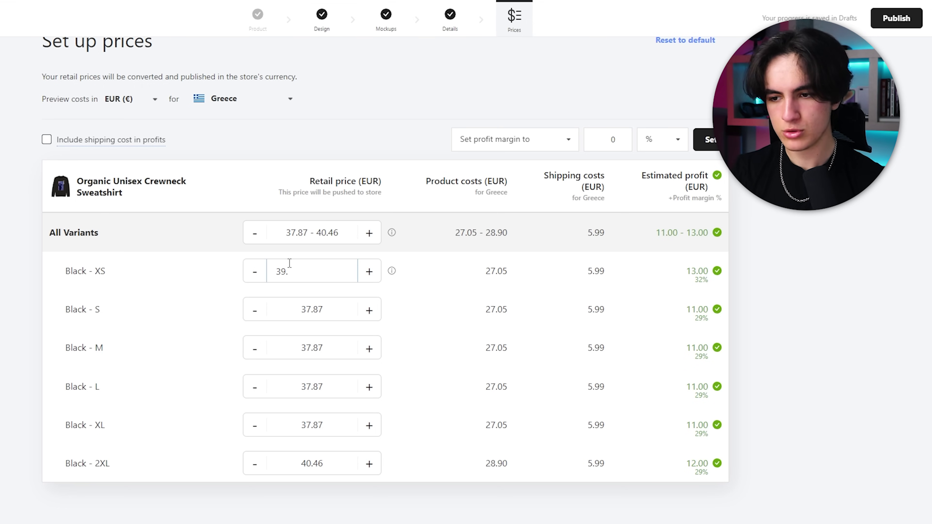
key(Return)
drag(688, 271, 707, 271)
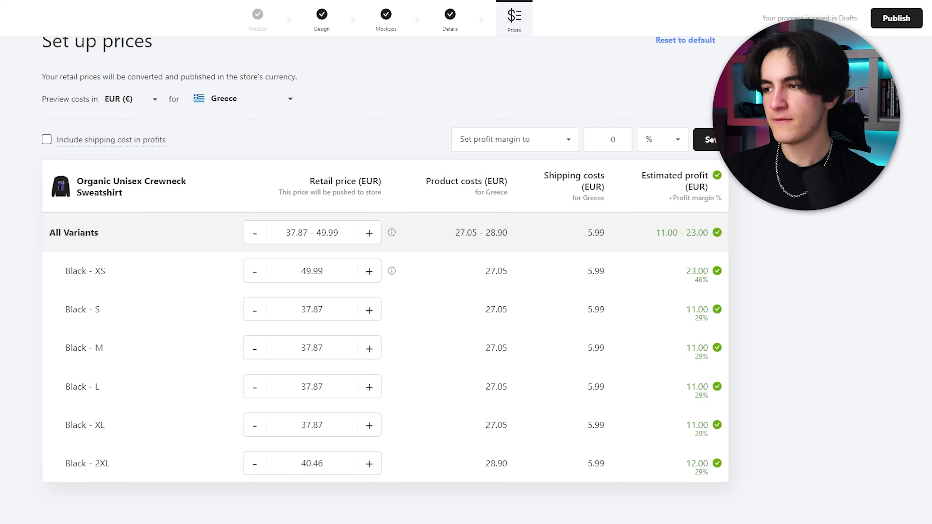
Step: Publish the sweatshirt listing and return to its Details section to review the settings
click(893, 23)
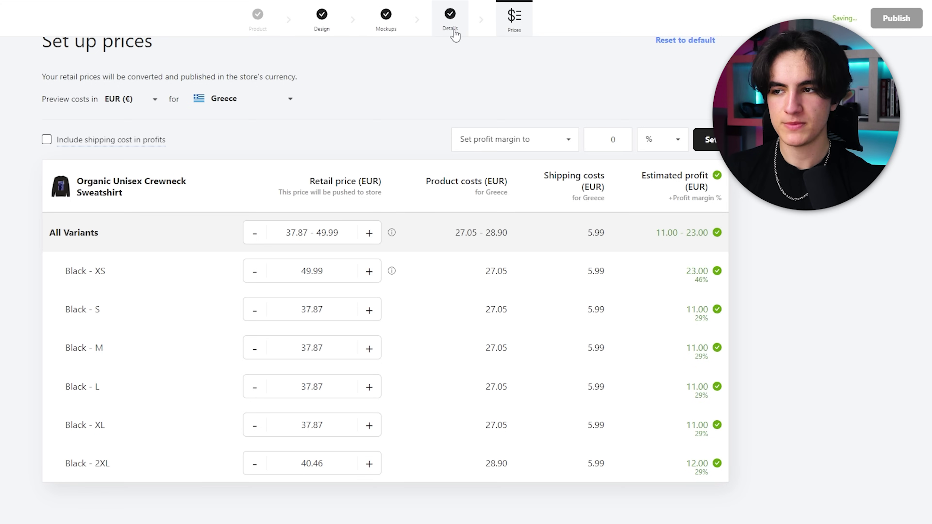
click(450, 20)
scroll(201, 317, down, 5)
click(122, 346)
scroll(653, 318, up, 4)
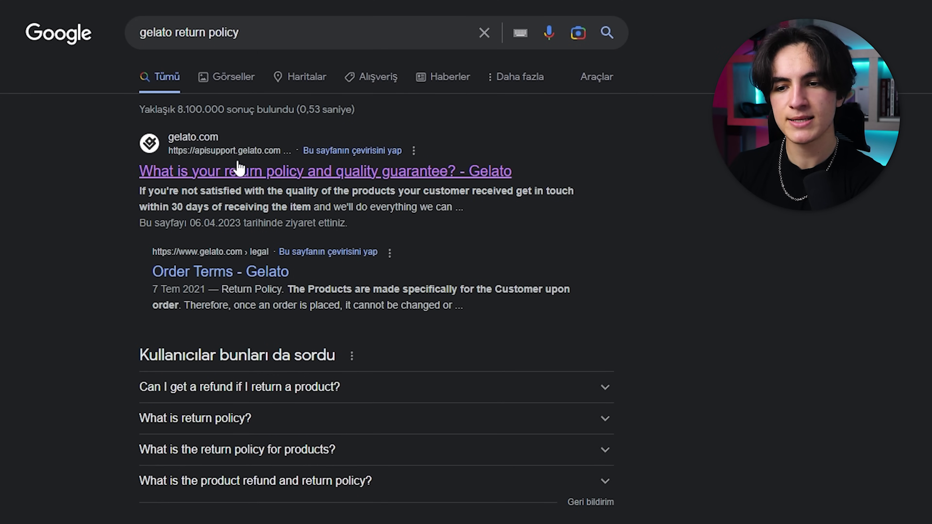
Step: Open Gelato's help article on its return policy and quality guarantee from the Google results
click(241, 176)
right_click(629, 123)
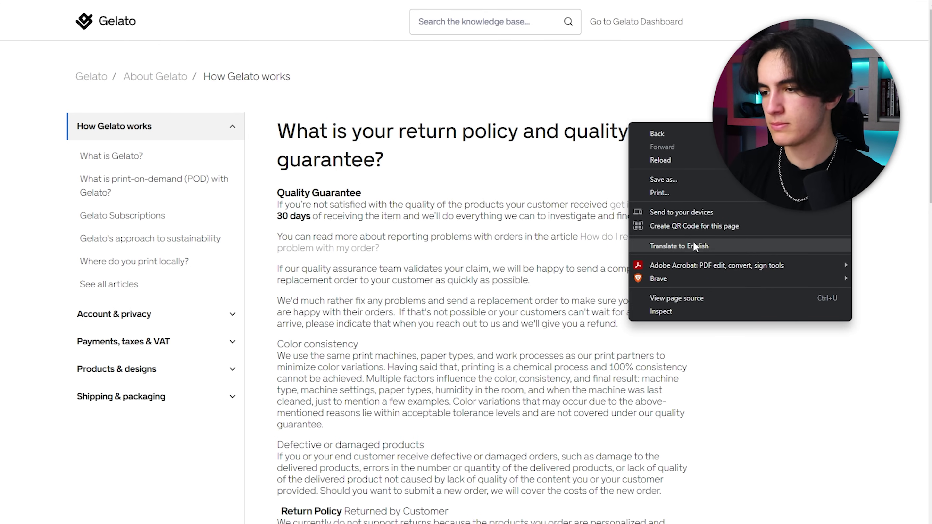
click(626, 92)
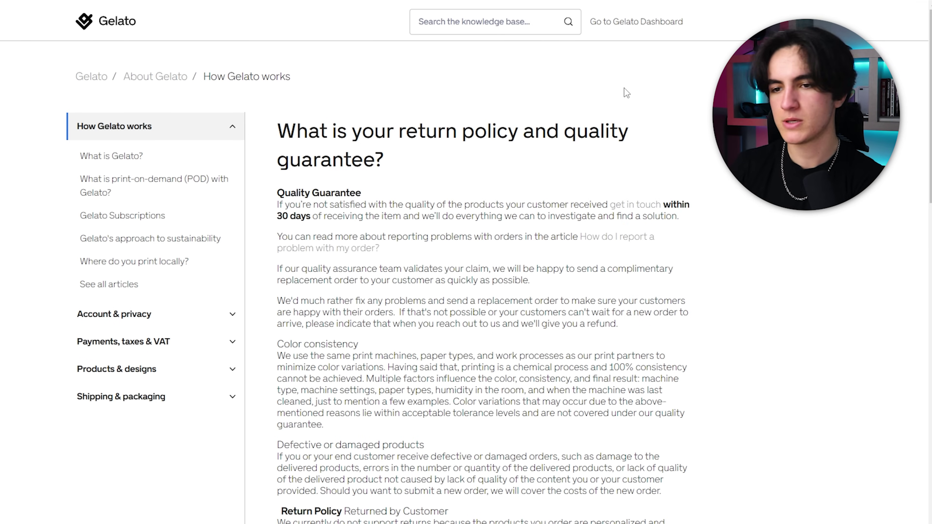
right_click(588, 77)
click(483, 88)
scroll(589, 107, down, 1)
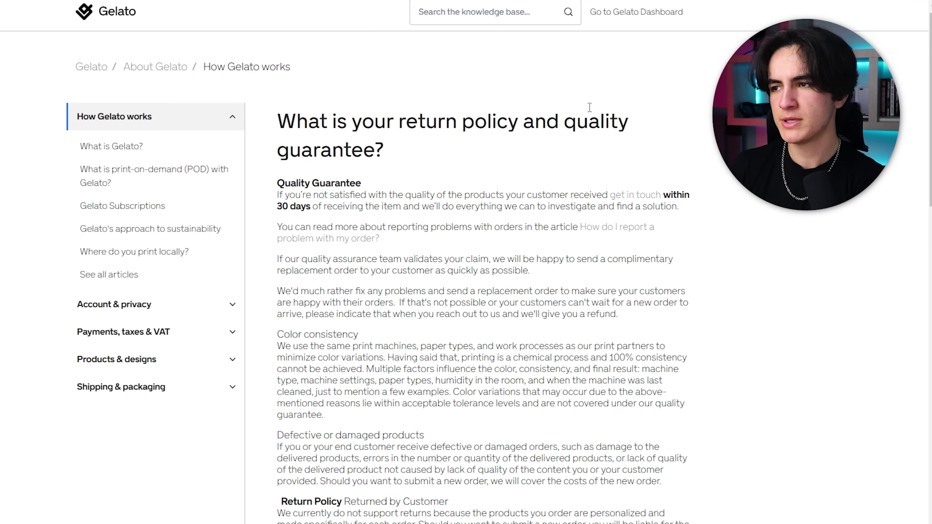
scroll(589, 107, up, 1)
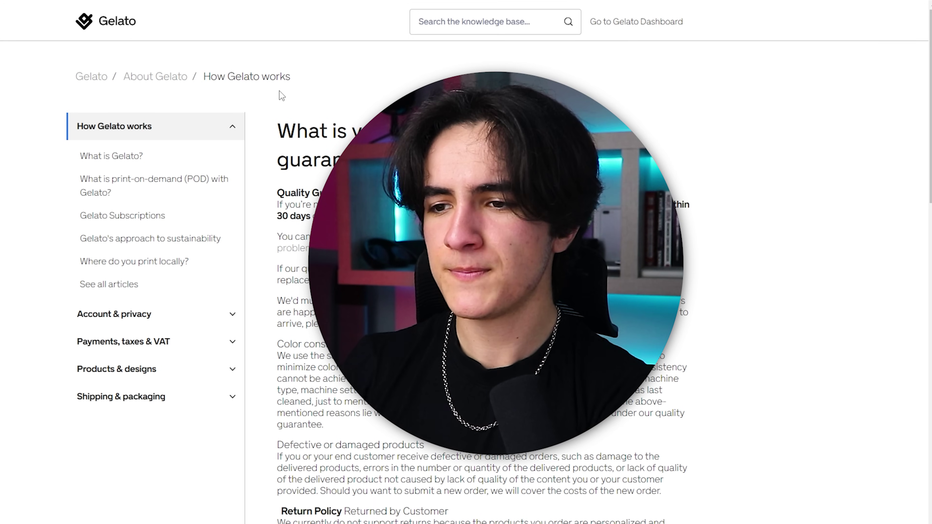
Step: Read through the return policy article, highlighting the Lost Orders Policy and Wrong Address headings
scroll(279, 91, down, 5)
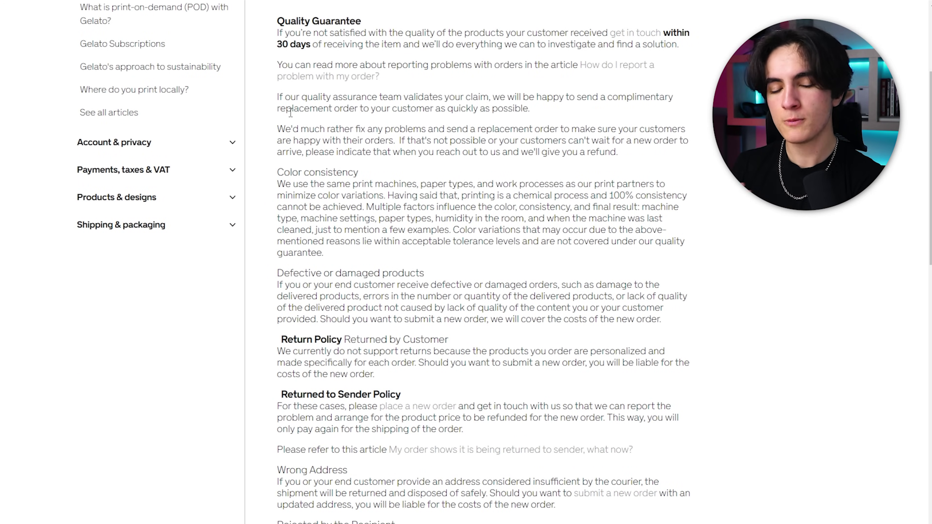
scroll(173, 84, down, 10)
drag(361, 335, 278, 334)
drag(348, 126, 278, 127)
scroll(293, 131, up, 3)
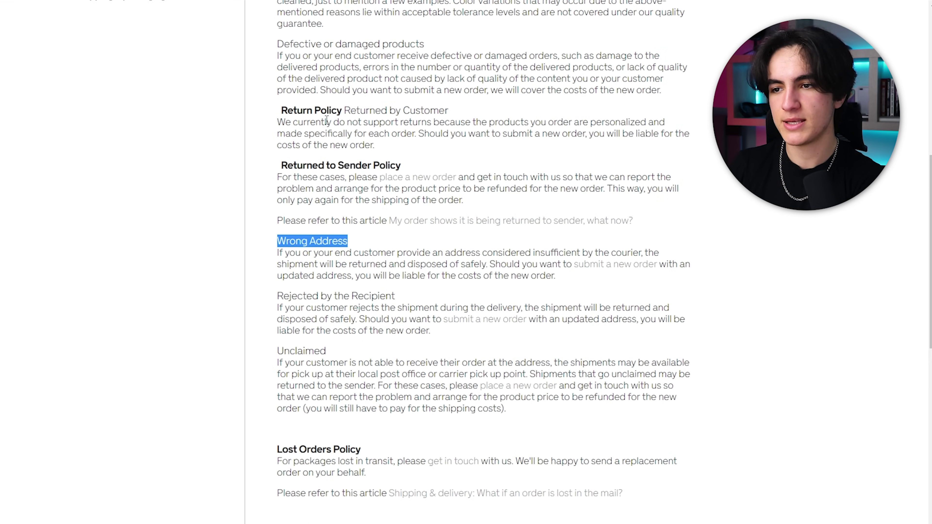
scroll(347, 344, up, 6)
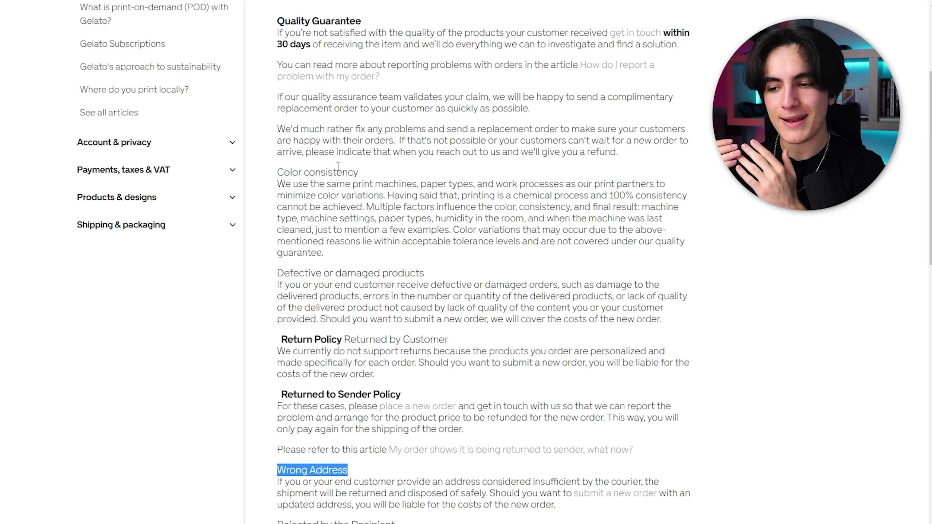
click(333, 169)
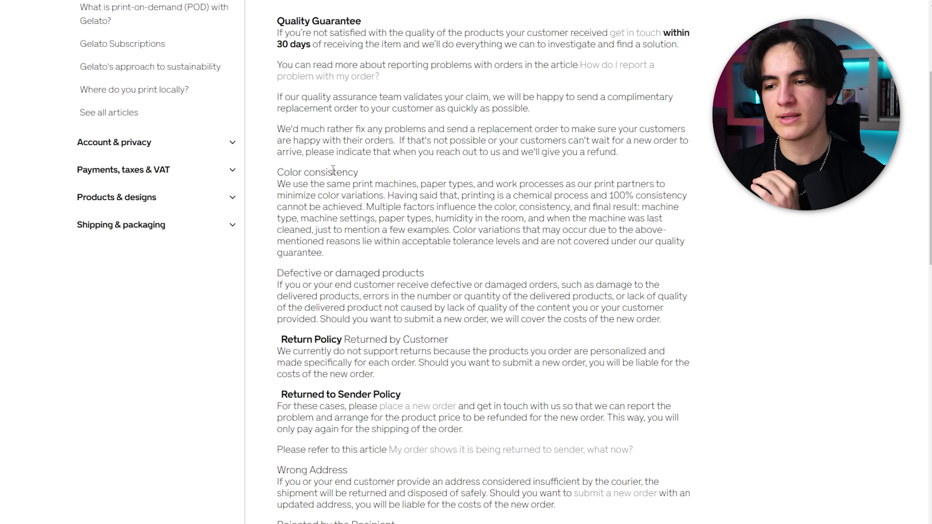